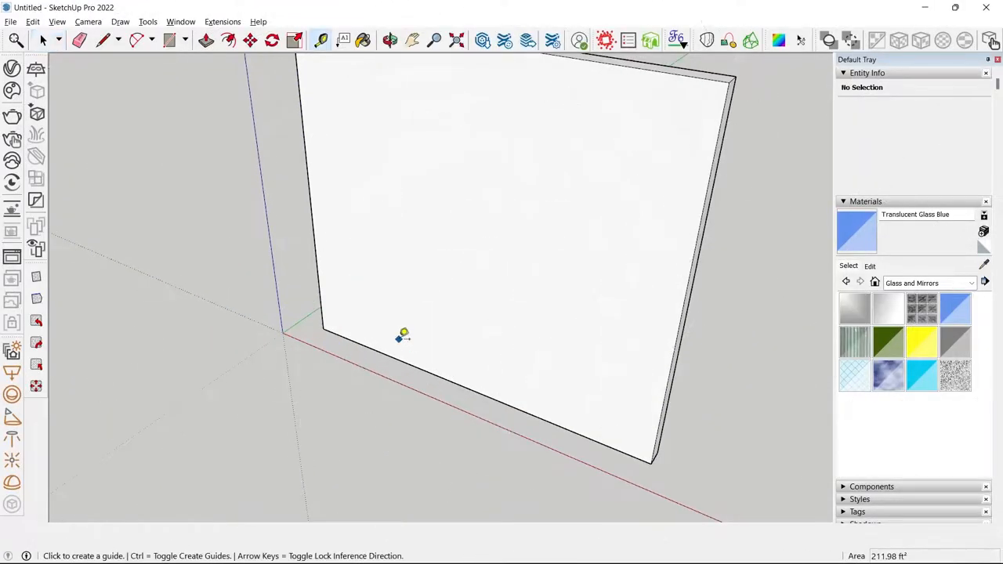
# - Place a horizontal door-height guide measured up from the wall's bottom edge
pyautogui.click(391, 352)
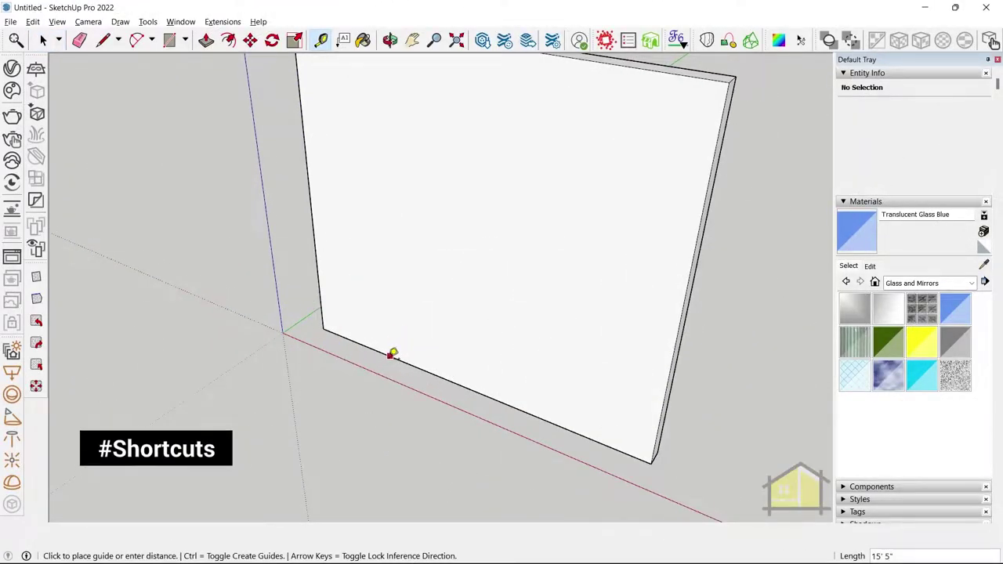
pyautogui.click(385, 259)
pyautogui.moveTo(368, 224)
pyautogui.mouseDown(button='middle')
pyautogui.moveTo(407, 230)
pyautogui.moveTo(308, 242)
pyautogui.mouseUp(button='middle')
# - Place a vertical guide 2' in from the wall's left edge and start measuring the door width from it
pyautogui.click(304, 249)
pyautogui.write("'")
pyautogui.press('Return')
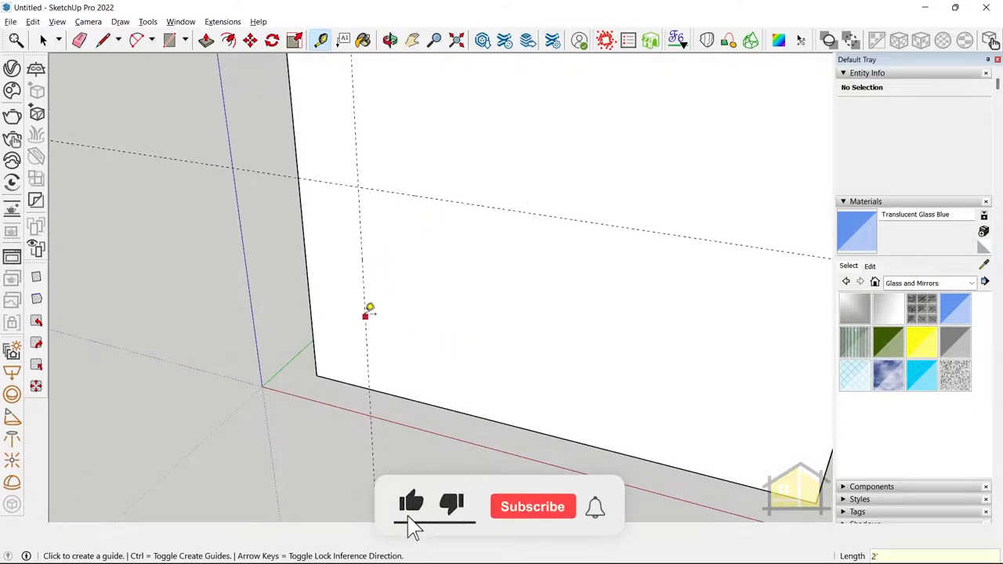
pyautogui.click(365, 312)
pyautogui.write('3')
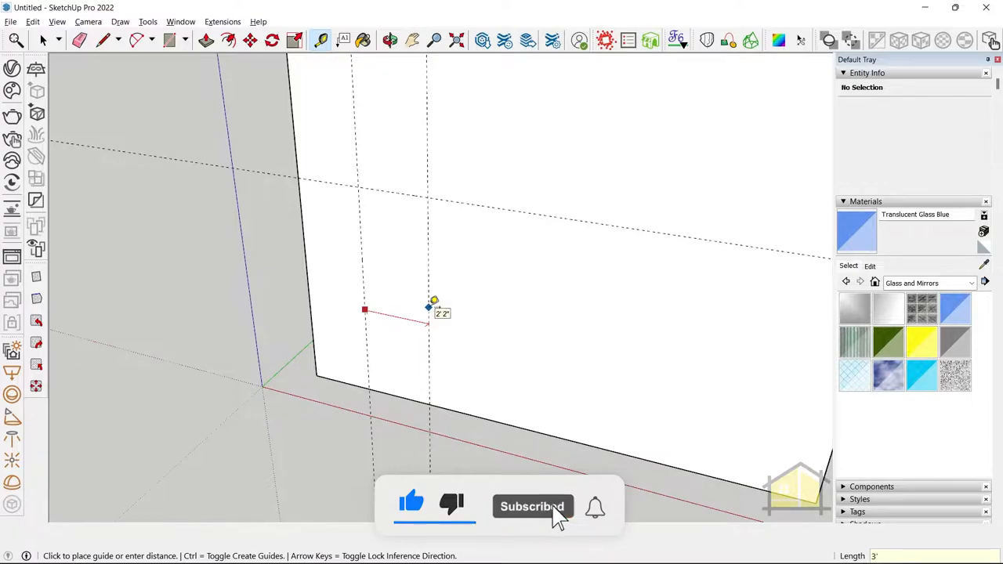
# - Place the second vertical guide 3' further right and draw the door rectangle between the guides
pyautogui.press('Return')
pyautogui.press('space')
pyautogui.click(358, 185)
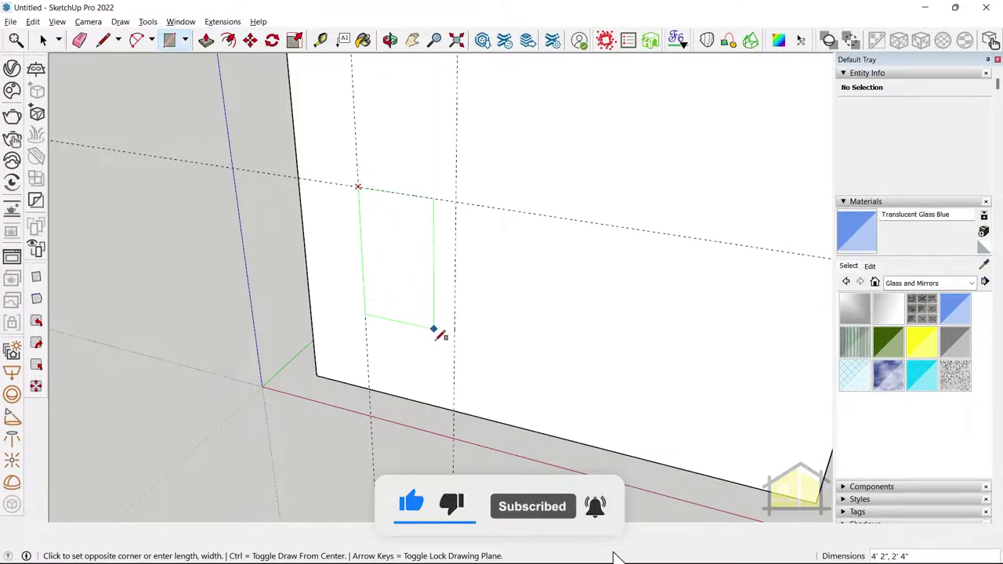
pyautogui.click(457, 409)
pyautogui.press('space')
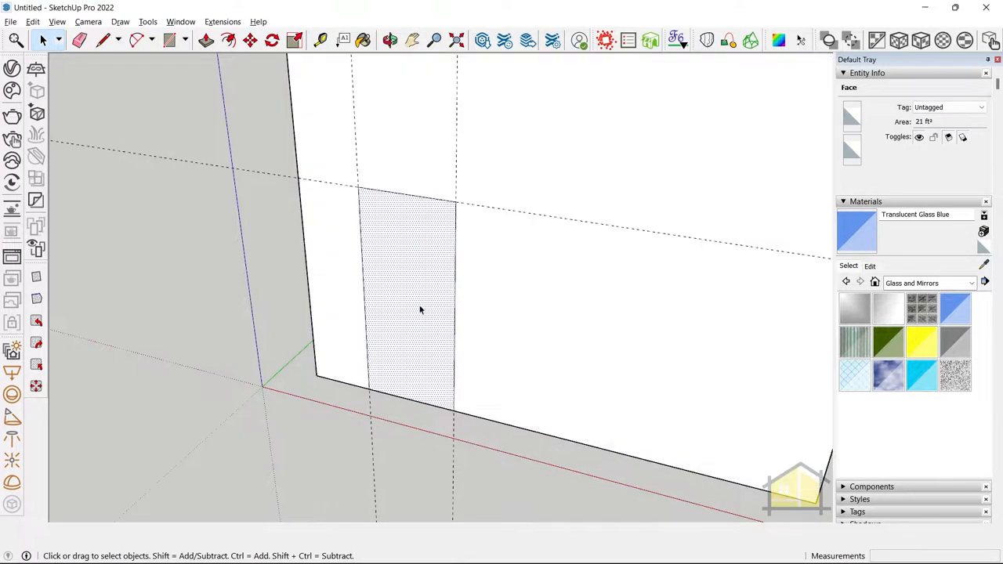
# - Push the door-shaped face 8 inches into the wall to cut the opening
pyautogui.press('p')
pyautogui.click(419, 310)
pyautogui.click(406, 279)
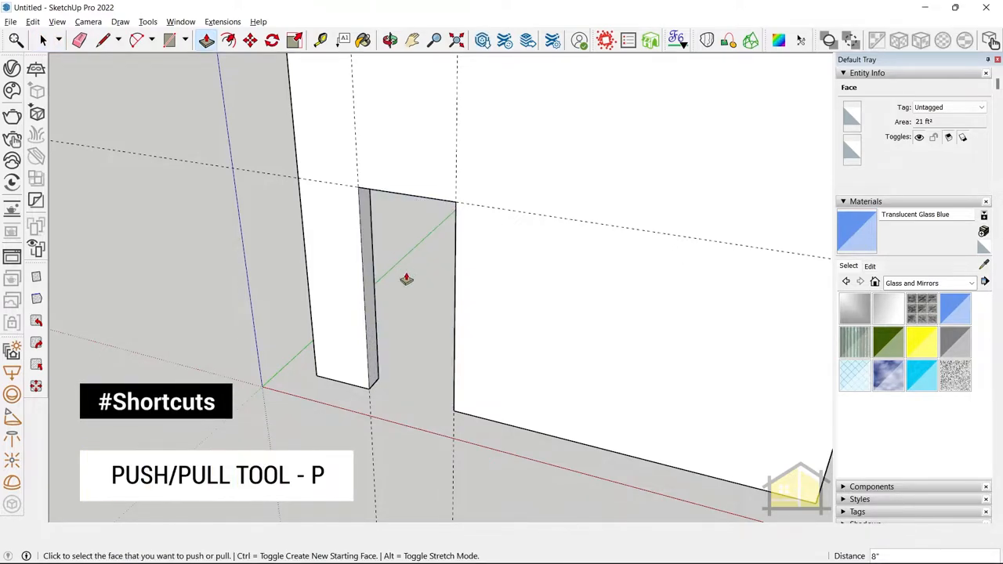
pyautogui.moveTo(406, 279)
pyautogui.mouseDown(button='middle')
pyautogui.moveTo(212, 293)
pyautogui.moveTo(336, 273)
pyautogui.mouseUp(button='middle')
pyautogui.press('space')
pyautogui.press('r')
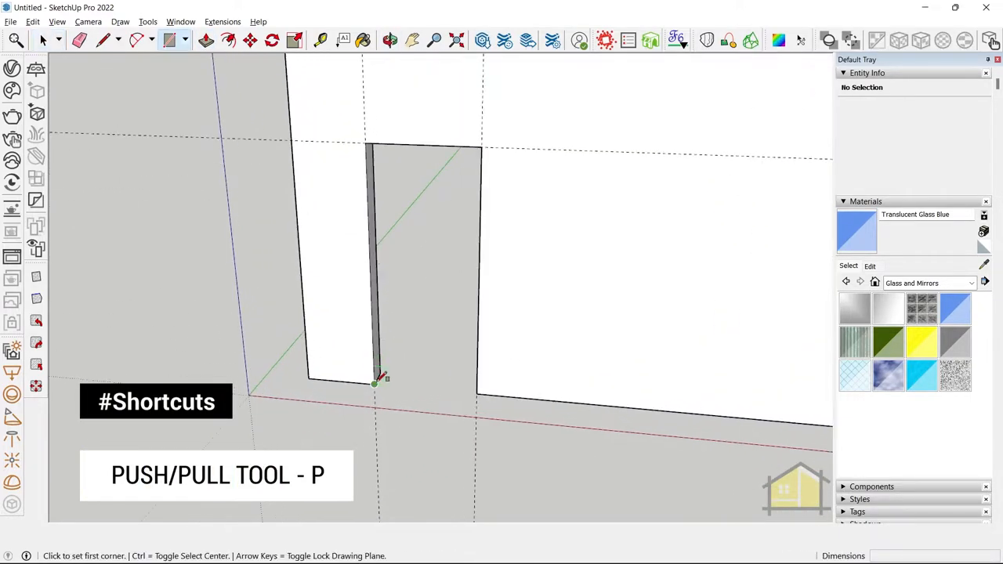
# - Draw a rectangle covering the opening, make it a group and enter it for editing
pyautogui.click(375, 382)
pyautogui.click(478, 148)
pyautogui.press('space')
pyautogui.click(444, 251)
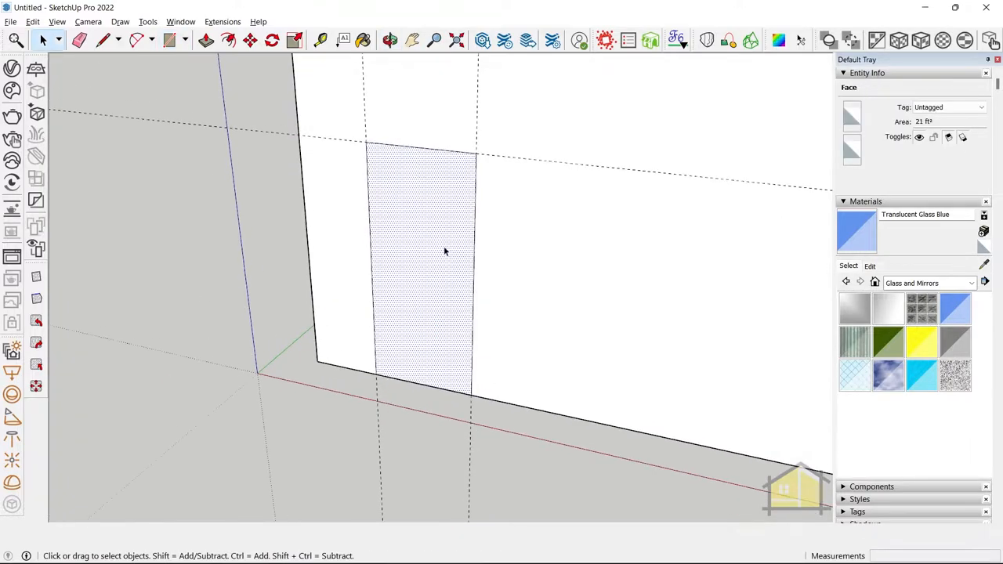
pyautogui.rightClick(414, 239)
pyautogui.click(426, 340)
pyautogui.doubleClick(373, 124)
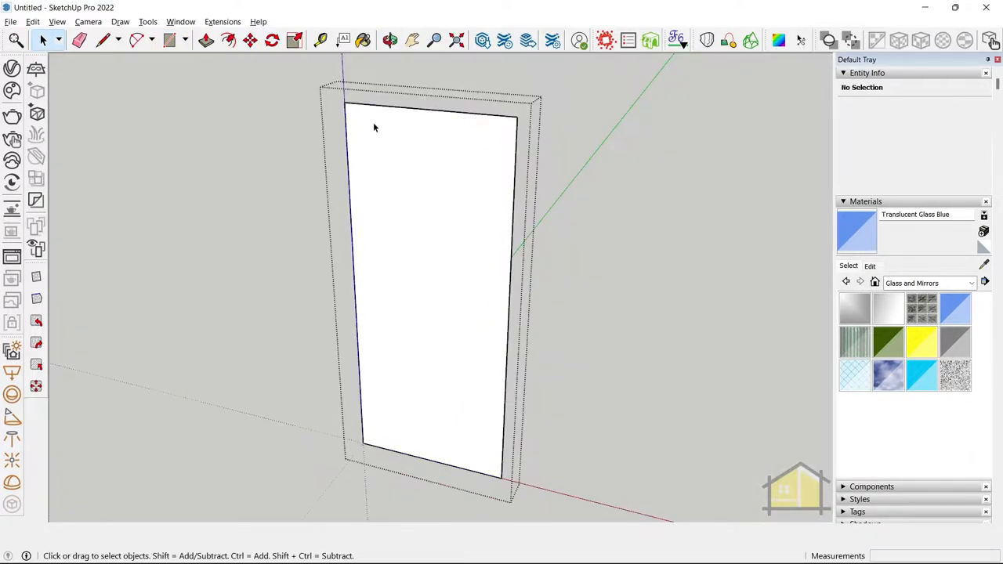
# - Offset the face 1 inch and delete the inner face, leaving a frame outline
pyautogui.press('f')
pyautogui.click(357, 102)
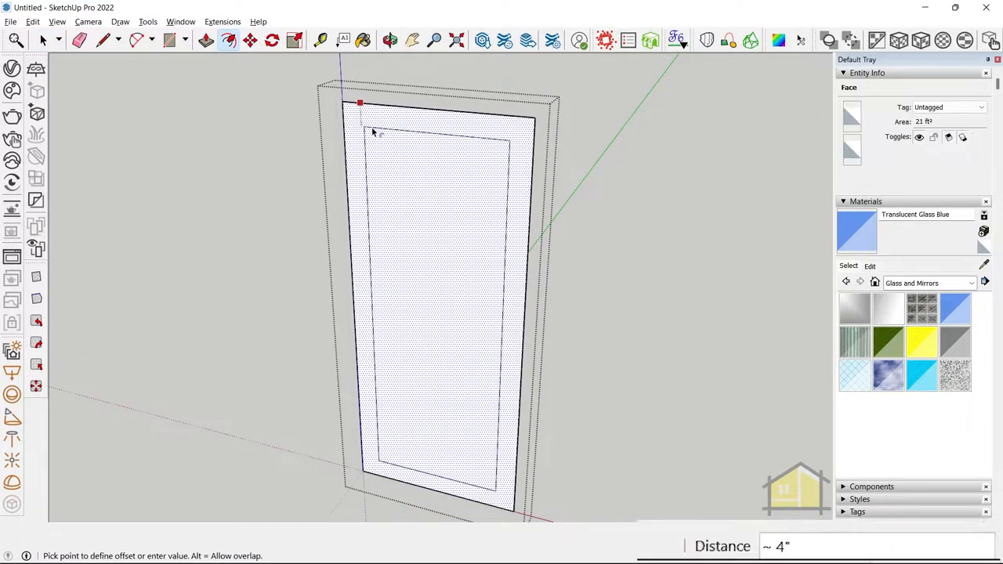
pyautogui.write('1')
pyautogui.press('Return')
pyautogui.press('space')
pyautogui.click(398, 203)
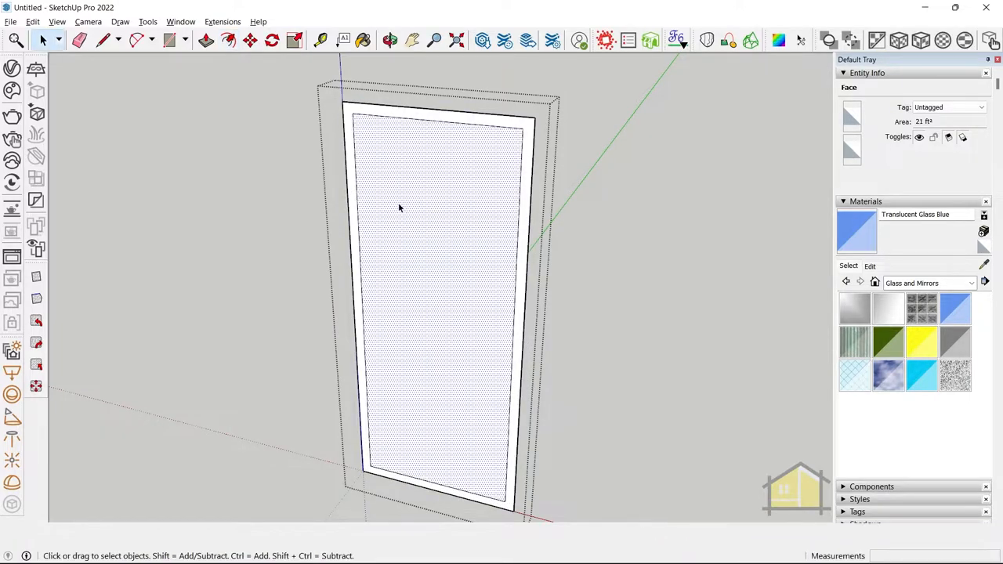
pyautogui.press('Delete')
# - Push/Pull the frame to depth and push the bottom piece down to remove the sill
pyautogui.press('p')
pyautogui.click(350, 182)
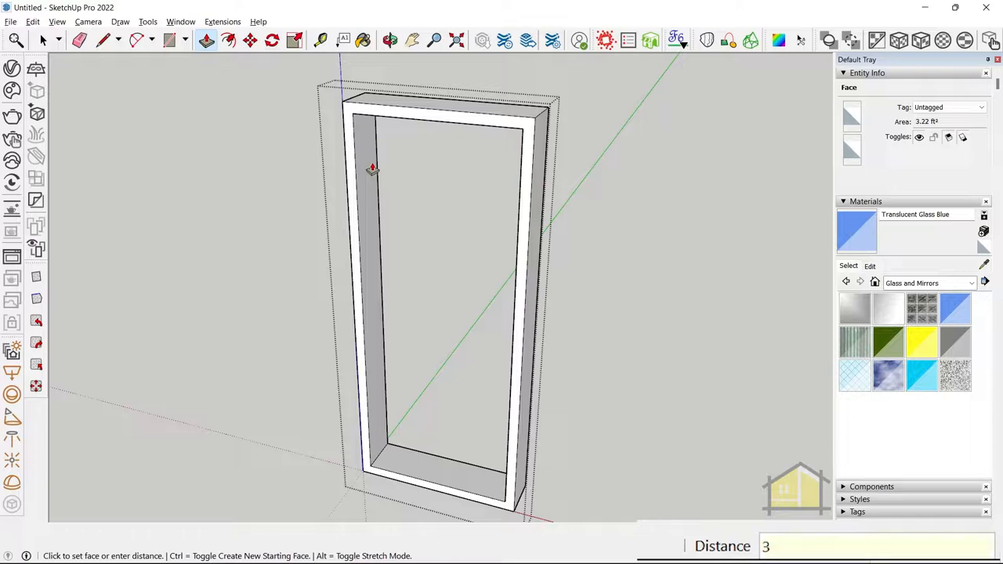
pyautogui.press('space')
pyautogui.scroll(3, 387, 476)
pyautogui.scroll(-1, 380, 456)
pyautogui.scroll(3, 387, 422)
pyautogui.click(387, 422)
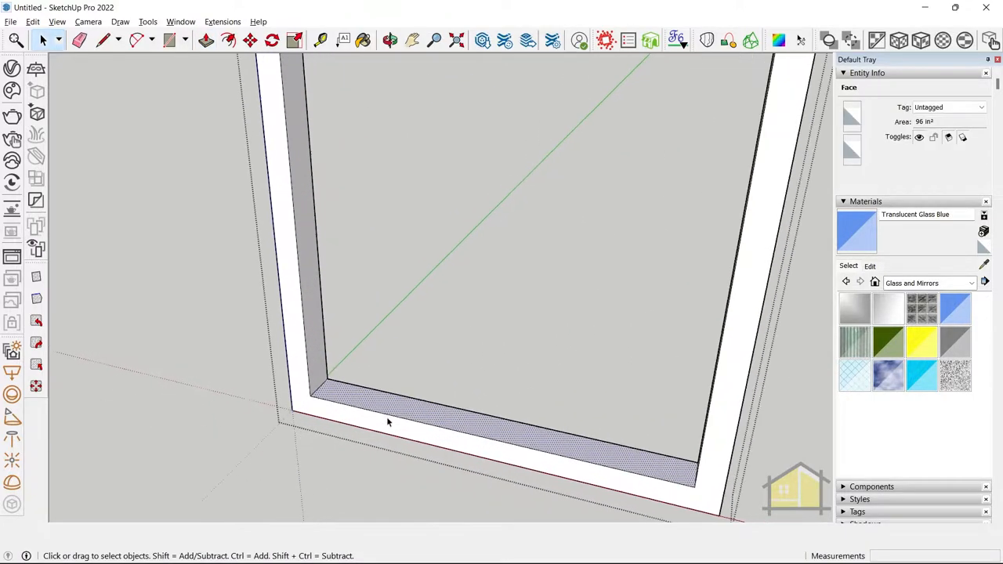
pyautogui.moveTo(388, 404); pyautogui.dragTo(383, 423)
pyautogui.press('space')
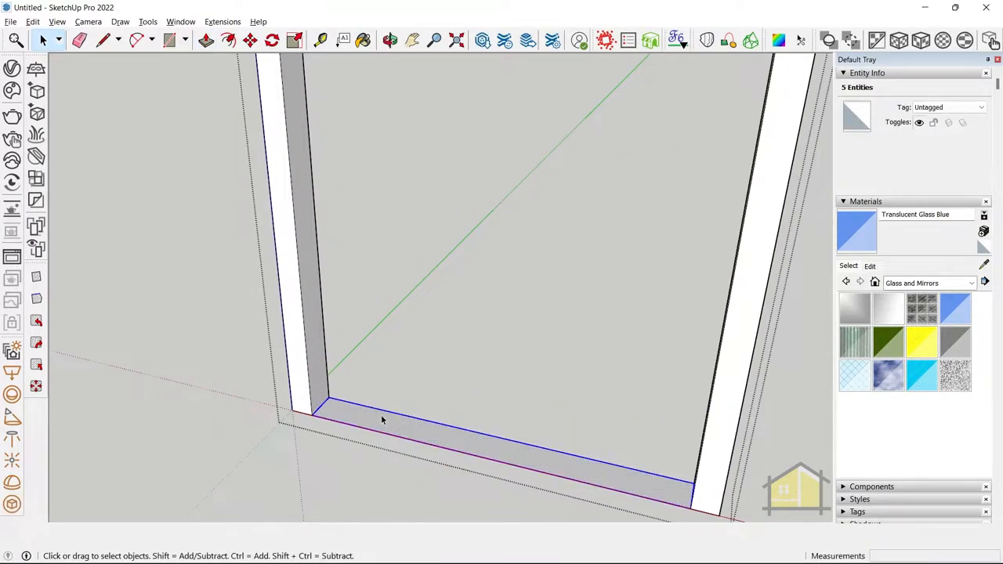
pyautogui.click(381, 415)
pyautogui.scroll(-5, 425, 421)
pyautogui.scroll(5, 380, 303)
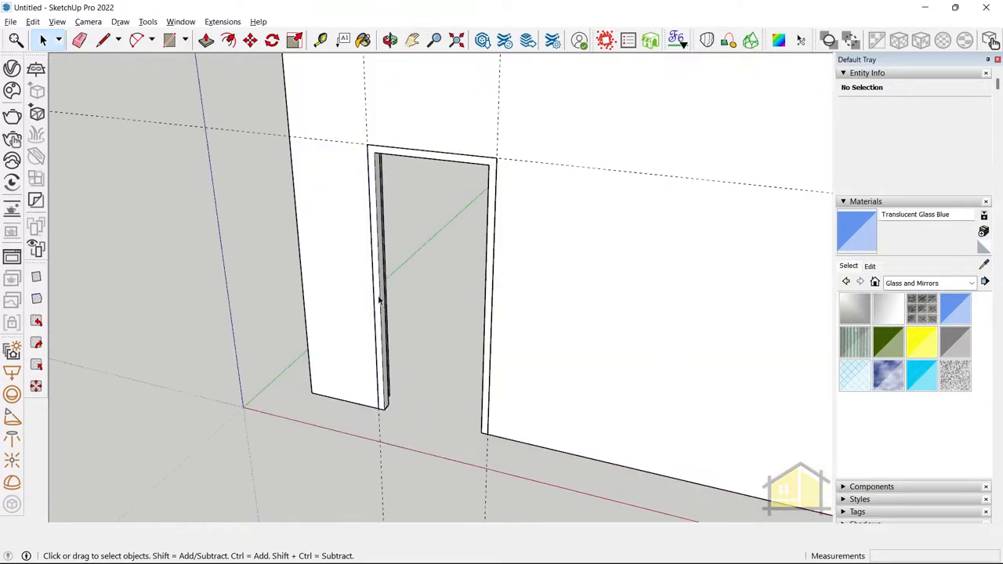
pyautogui.scroll(3, 378, 407)
# - Draw the shutter rectangle inside the frame, group it and enter the group
pyautogui.click(378, 407)
pyautogui.press('r')
pyautogui.click(389, 415)
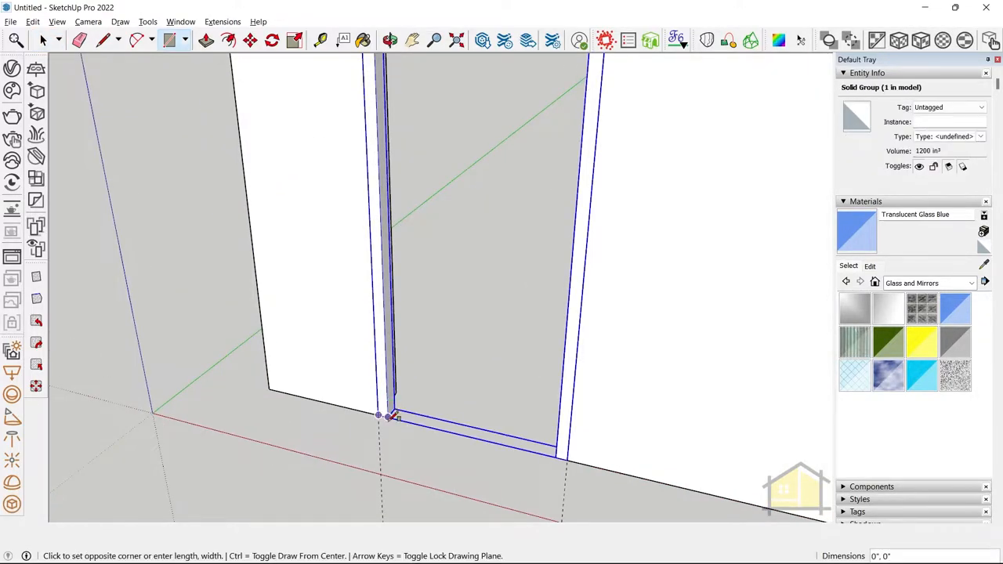
pyautogui.moveTo(392, 415); pyautogui.dragTo(447, 213, button='middle')
pyautogui.click(524, 120)
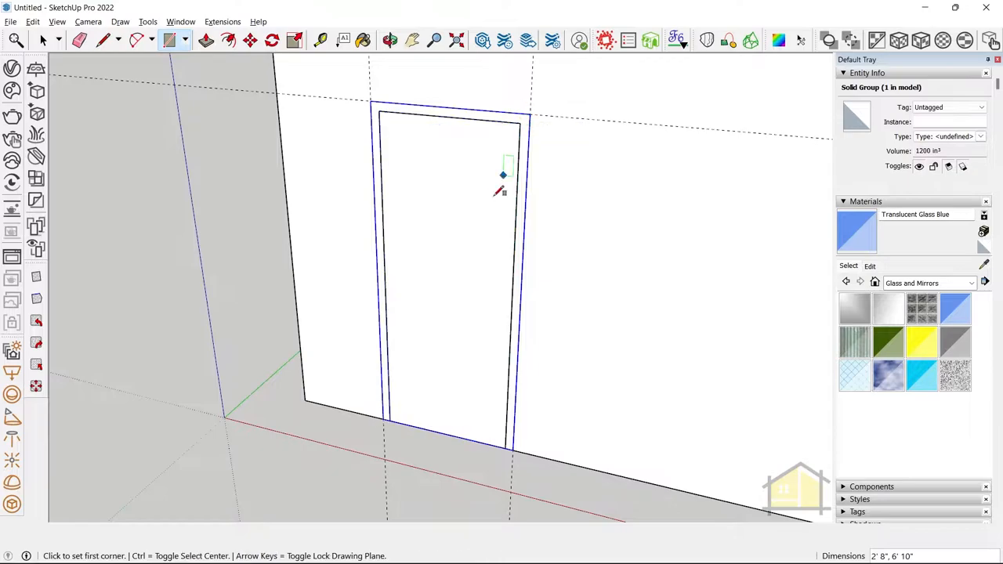
pyautogui.press('space')
pyautogui.click(481, 206)
pyautogui.doubleClick(481, 205)
# - Push/Pull the shutter face to a 2 inch thickness
pyautogui.press('p')
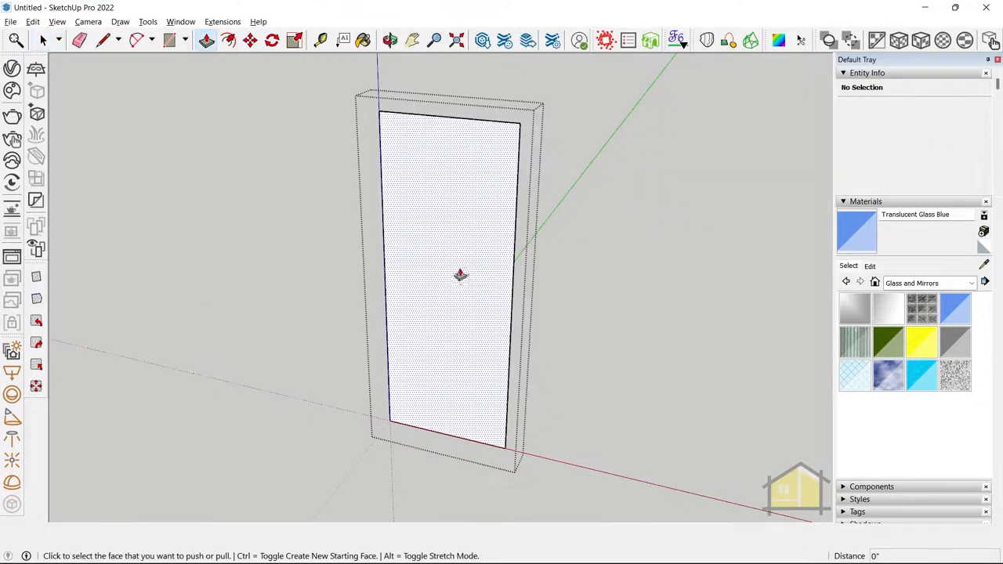
pyautogui.click(459, 272)
pyautogui.write('2')
pyautogui.press('Return')
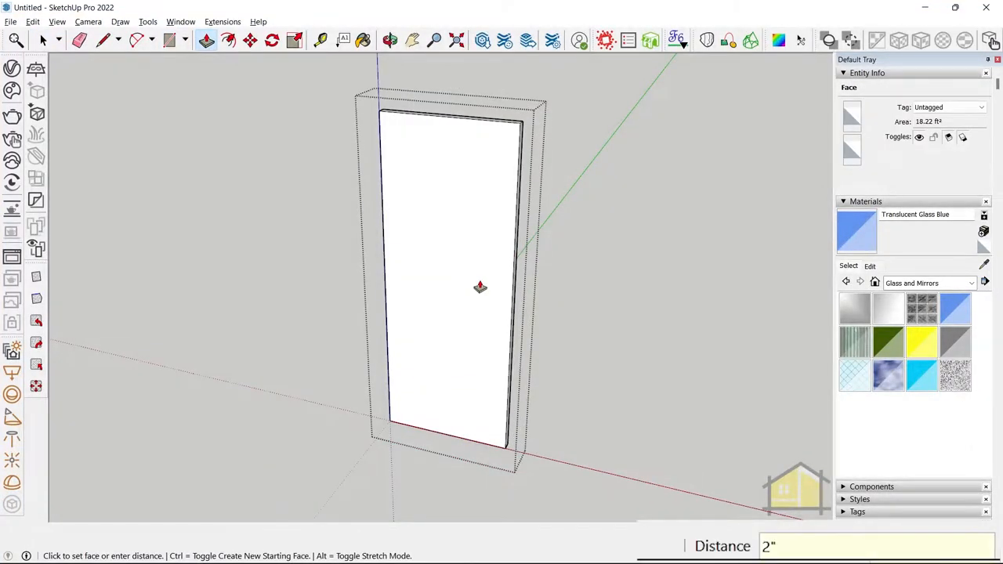
pyautogui.scroll(5, 397, 372)
pyautogui.press('m')
pyautogui.click(405, 369)
pyautogui.scroll(-3, 384, 374)
pyautogui.press('space')
pyautogui.scroll(-3, 412, 396)
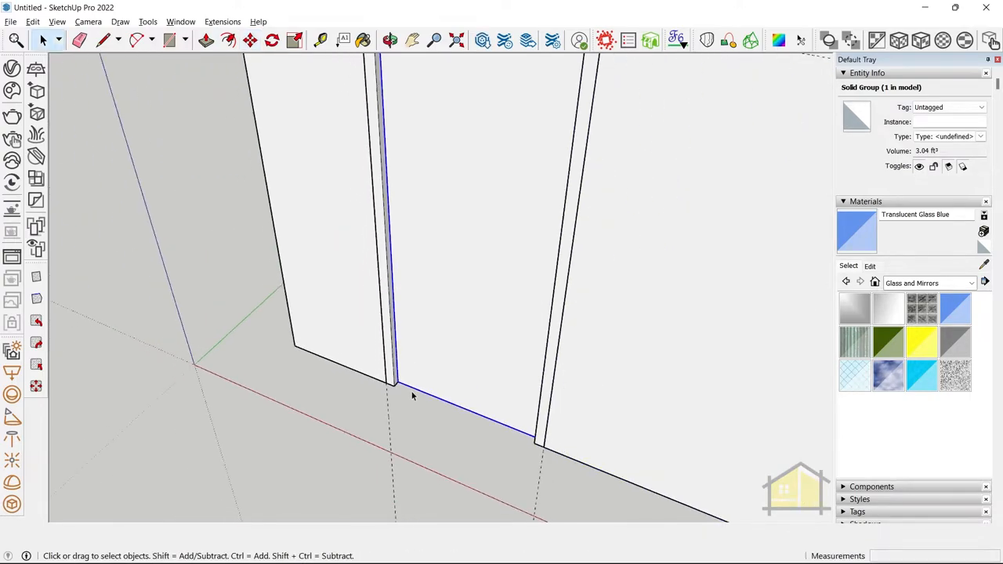
pyautogui.moveTo(412, 397); pyautogui.dragTo(456, 303, button='middle')
pyautogui.scroll(2, 406, 245)
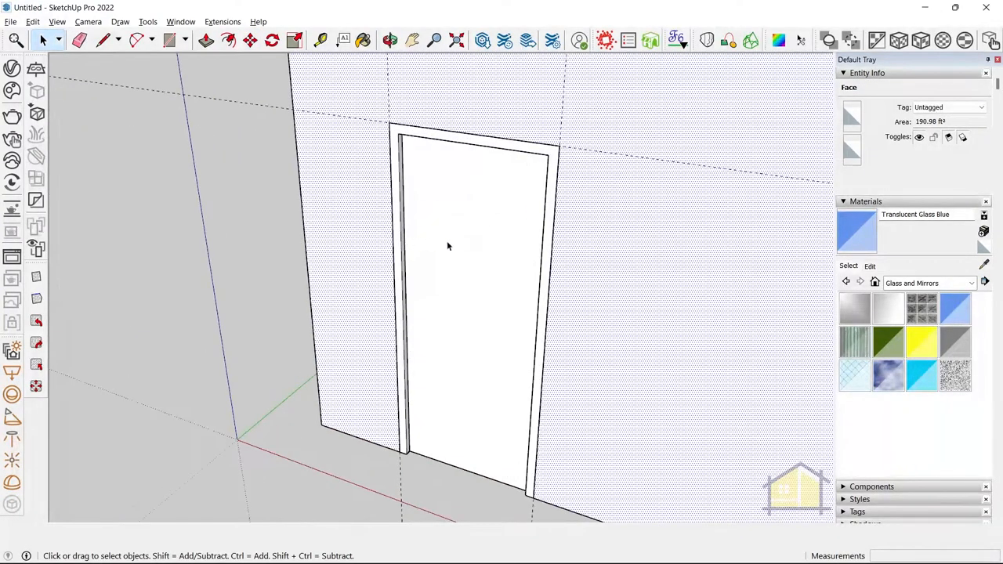
# - Pick Wood Cherry Original from the Wood collection and paint the frame and shutter with it
pyautogui.click(403, 196)
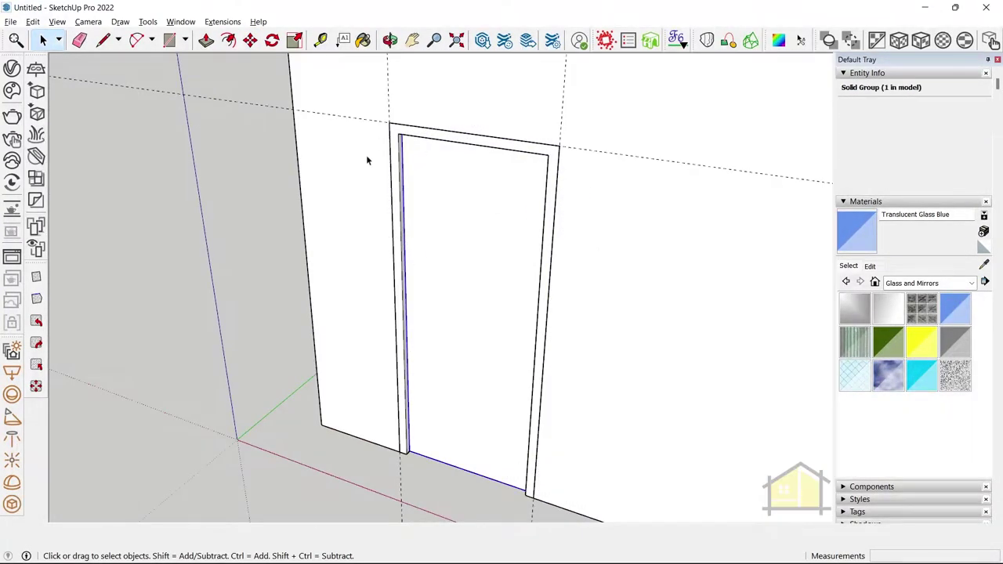
pyautogui.click(908, 284)
pyautogui.click(902, 454)
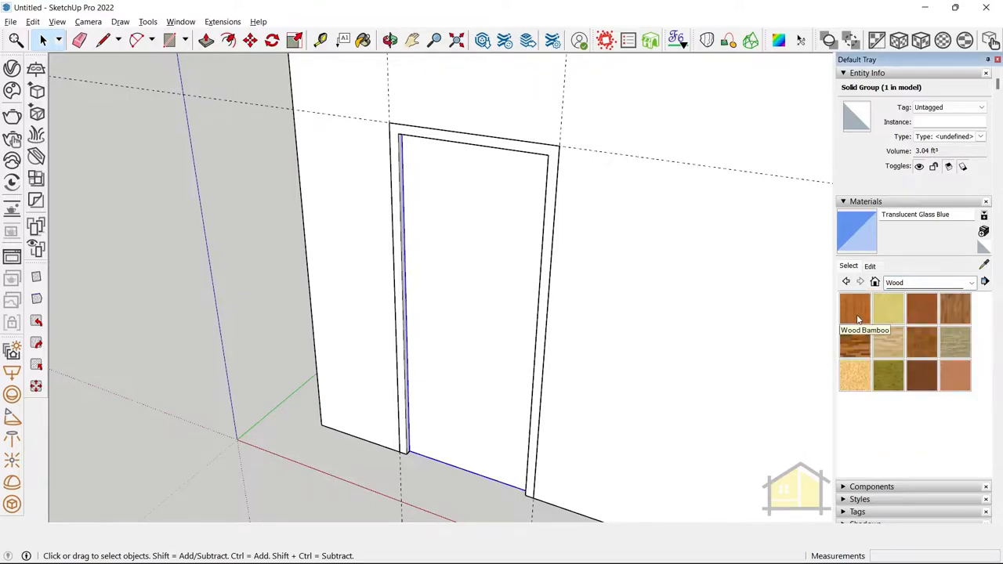
pyautogui.click(854, 308)
pyautogui.click(402, 179)
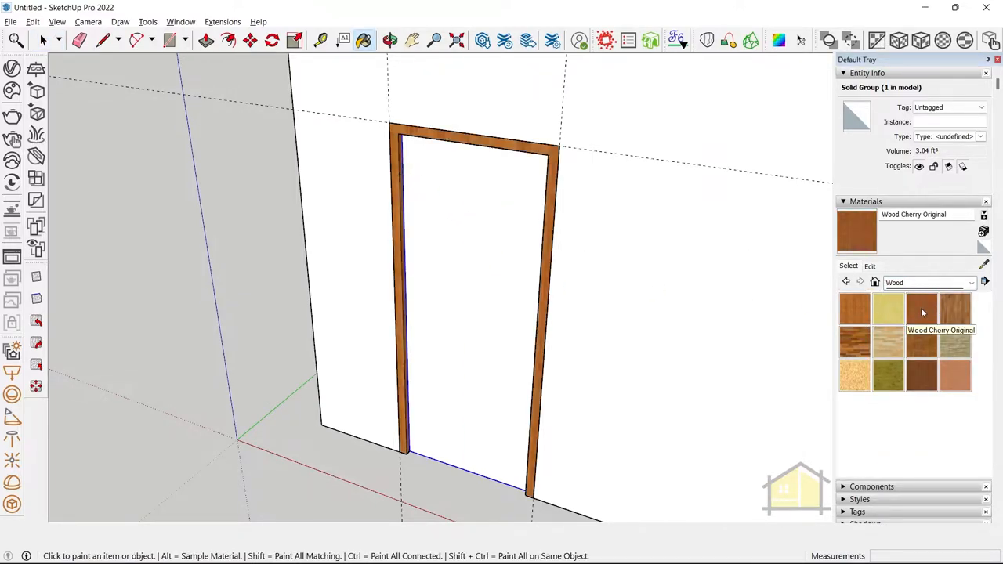
pyautogui.click(461, 193)
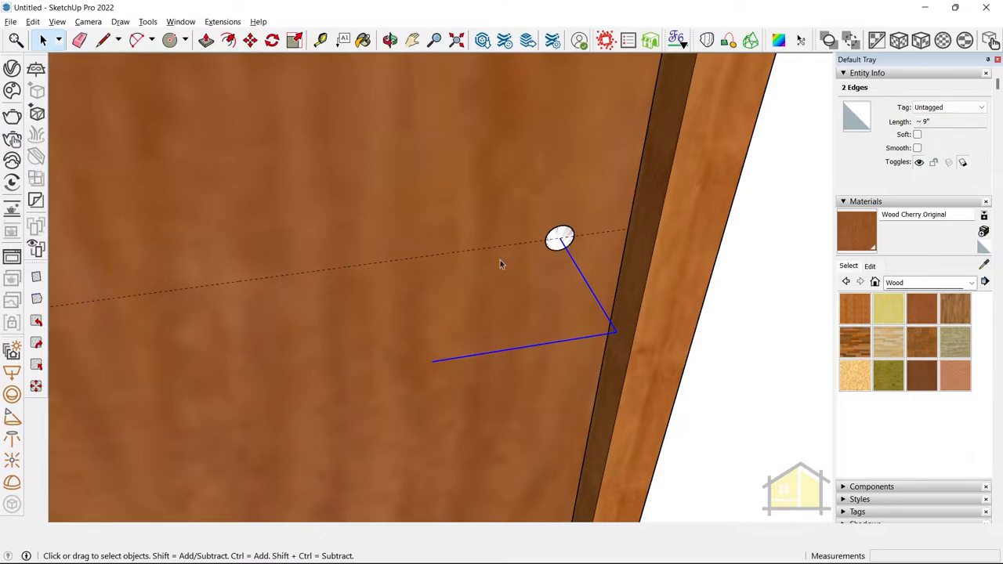
# - Sweep the circle along the L-shaped path with Follow Me to form the handle
pyautogui.click(147, 21)
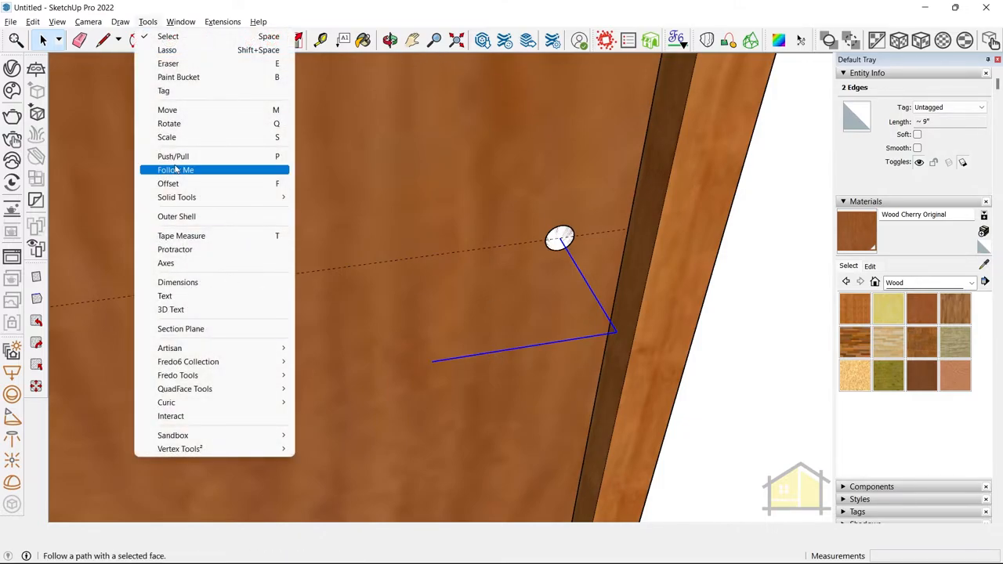
pyautogui.click(177, 168)
pyautogui.click(560, 237)
pyautogui.moveTo(587, 309)
pyautogui.mouseDown(button='middle')
pyautogui.moveTo(488, 314)
pyautogui.moveTo(463, 347)
pyautogui.mouseUp(button='middle')
pyautogui.press('space')
# - Lengthen the handle's end face with Push/Pull
pyautogui.press('p')
pyautogui.click(460, 348)
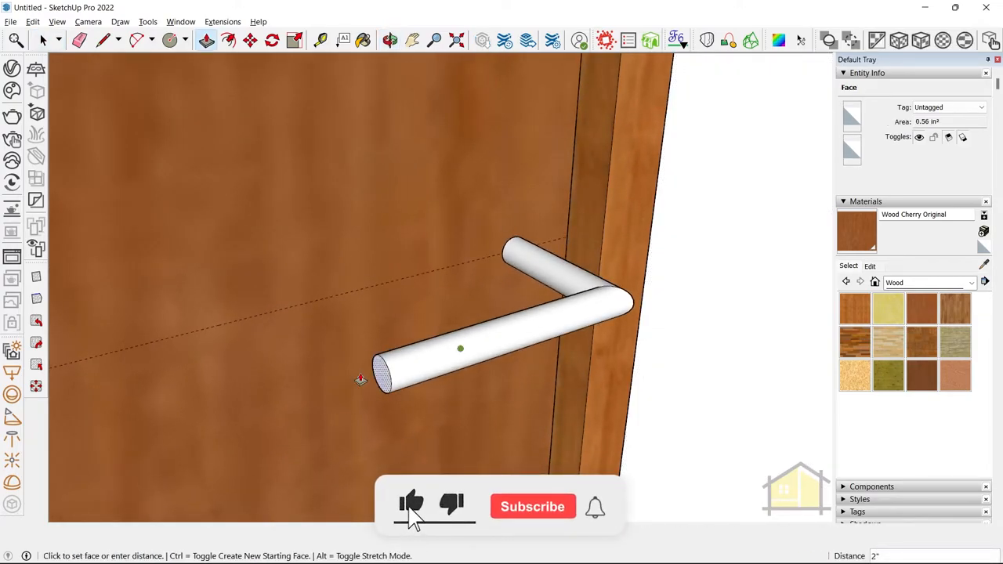
pyautogui.click(344, 376)
pyautogui.press('space')
pyautogui.moveTo(345, 376); pyautogui.dragTo(456, 387, button='middle')
pyautogui.scroll(-5, 439, 298)
pyautogui.scroll(-5, 399, 243)
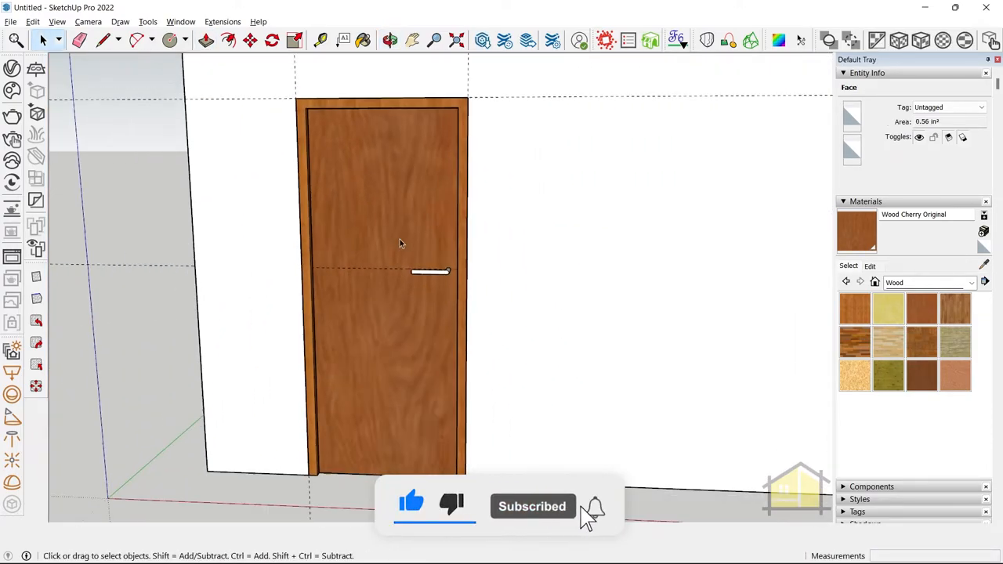
pyautogui.moveTo(399, 242)
pyautogui.mouseDown(button='middle')
pyautogui.moveTo(329, 197)
pyautogui.moveTo(422, 277)
pyautogui.mouseUp(button='middle')
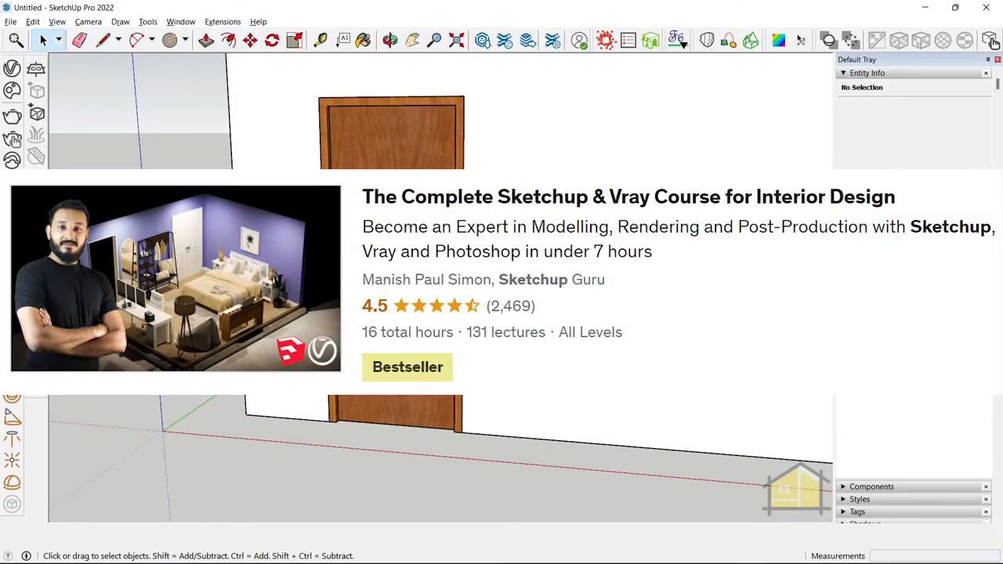